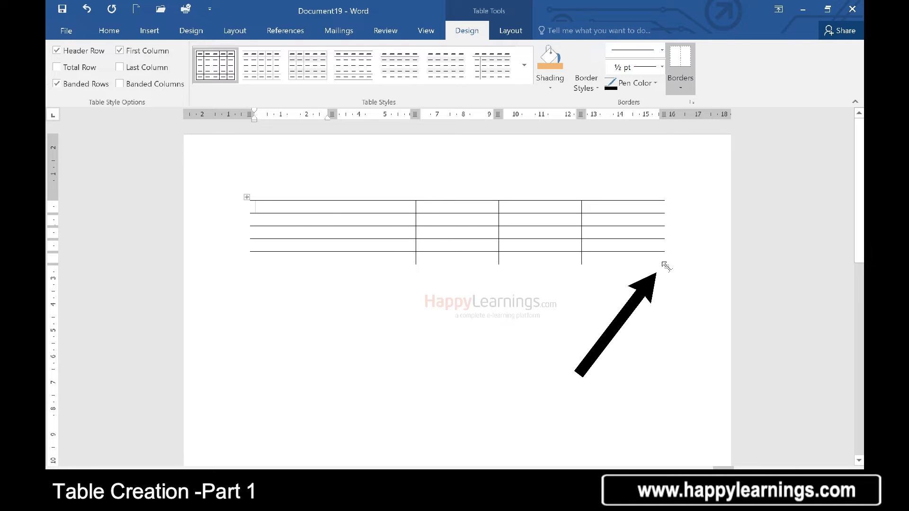
Resize the table to make it narrower and slightly taller, and move it a little lower on the page.
left_click_drag(665, 266, 557, 294)
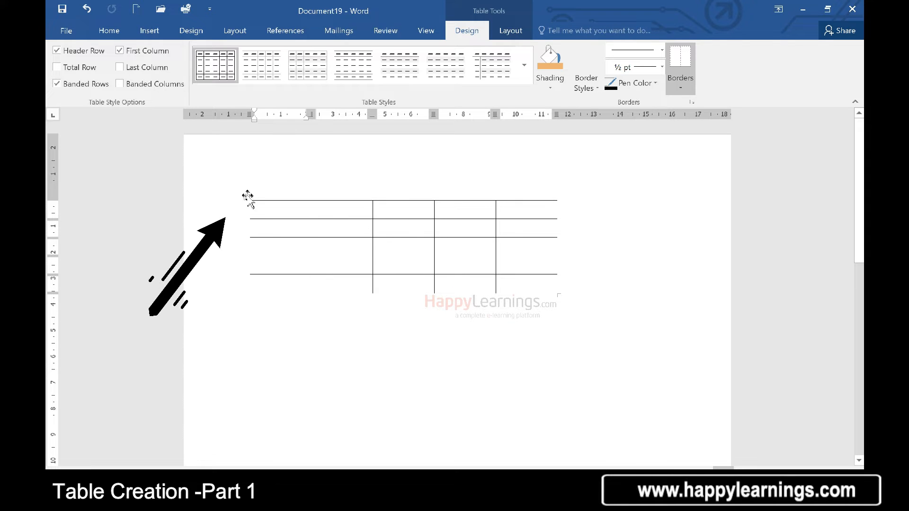
mouse_move(246, 197)
left_mouse_down()
mouse_move(282, 282)
mouse_move(258, 336)
mouse_move(253, 216)
left_mouse_up()
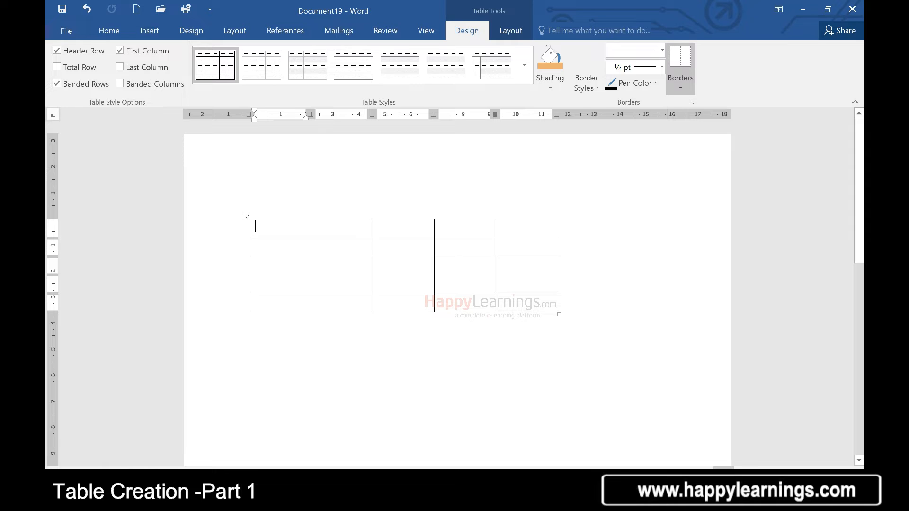
Number the table's first row from 1 to 5 across and its first column from 1 to 5 down.
type("1")
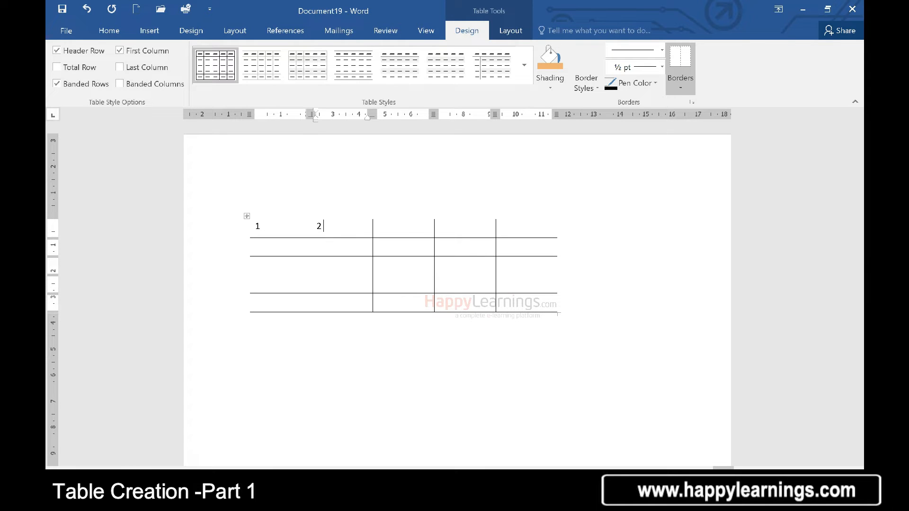
left_click(440, 226)
type("4")
left_click(258, 244)
type("2")
left_click(258, 263)
type("3")
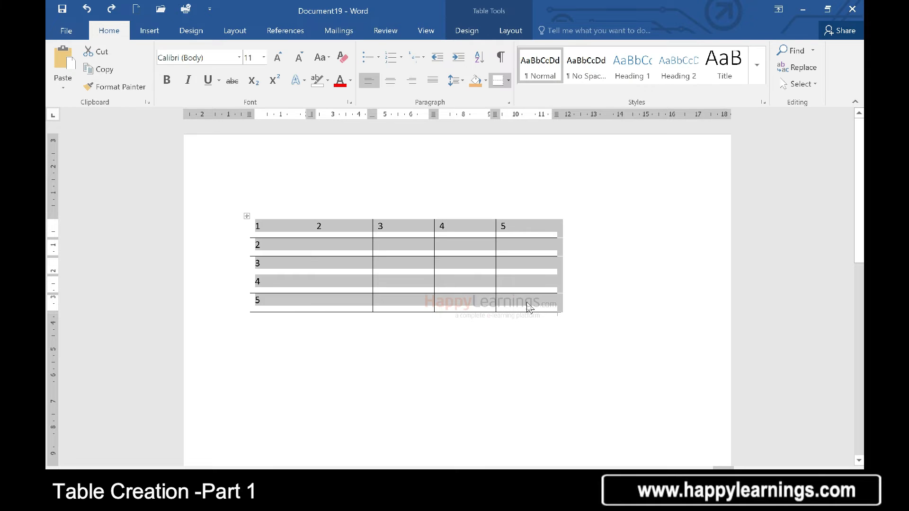
Try deleting the entire table with its contents, and undo the deletion.
left_click(500, 300)
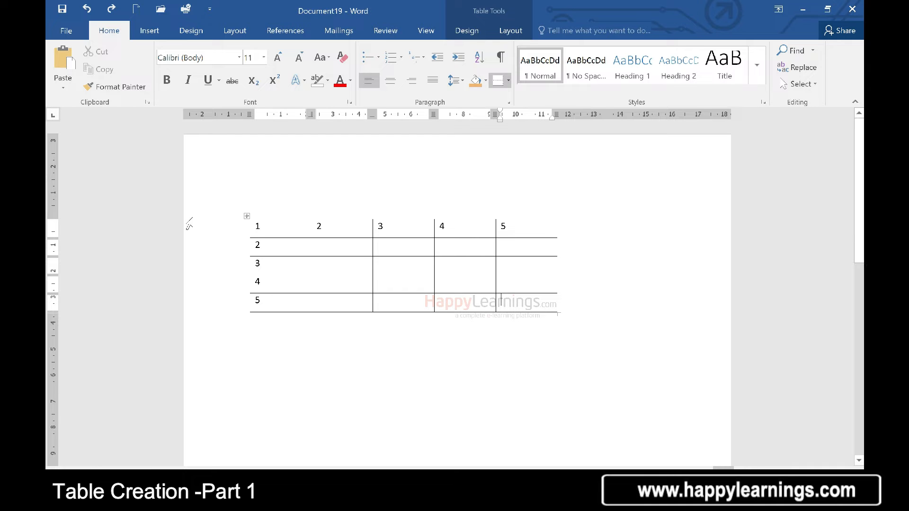
left_click(246, 216)
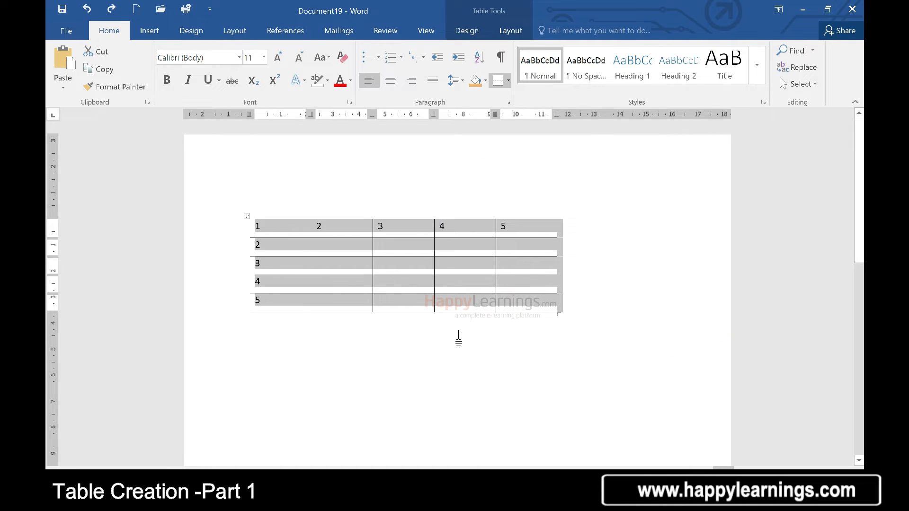
key("shift+Delete")
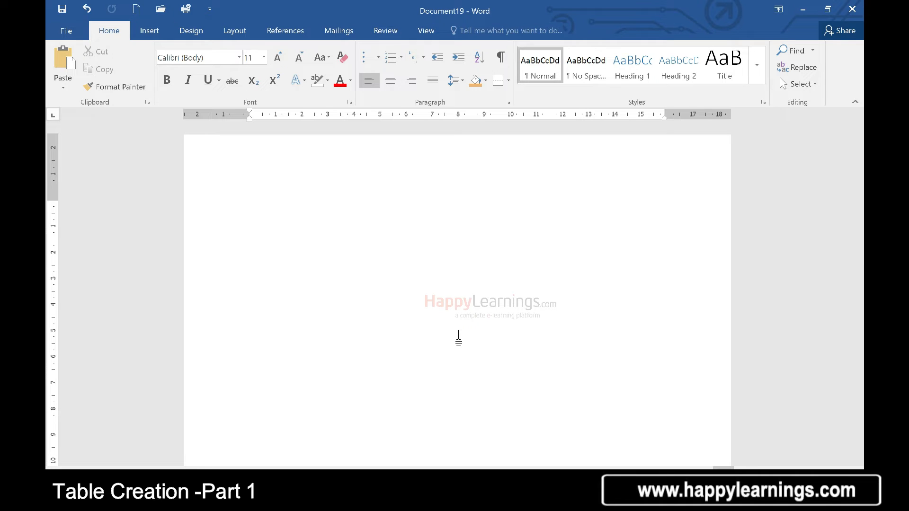
key("ctrl+z")
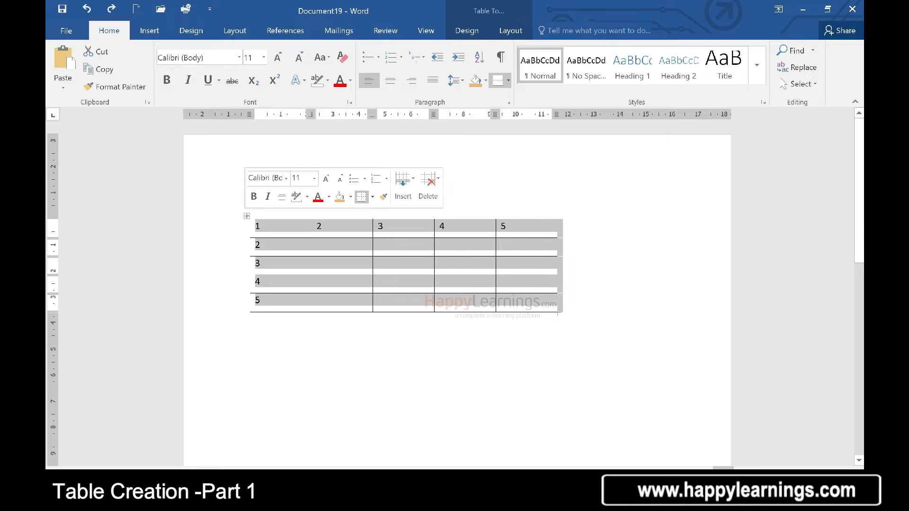
Shade all cells of the table with a light gold theme color.
left_click(466, 31)
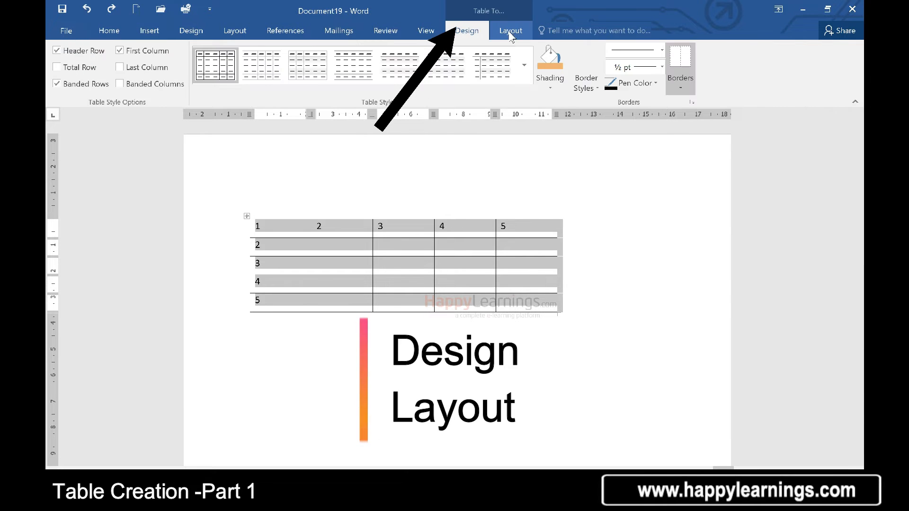
left_click(510, 31)
left_click(476, 36)
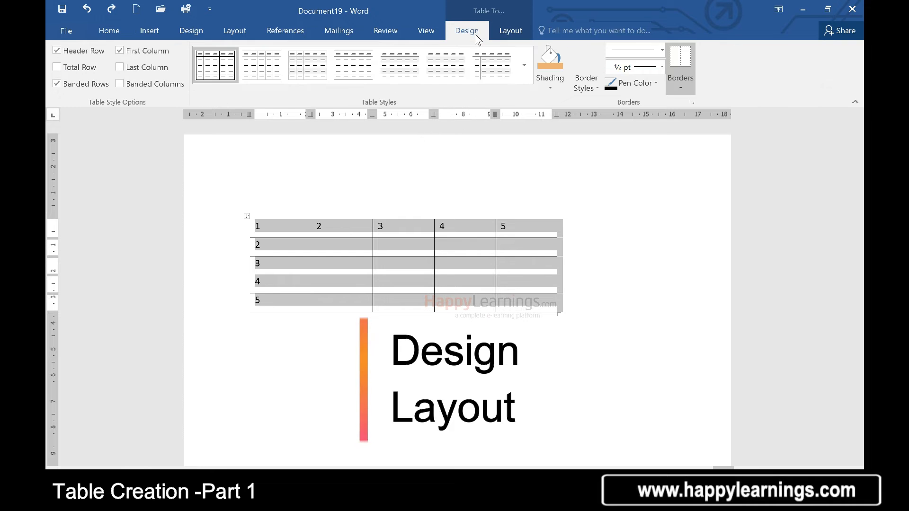
left_click(557, 93)
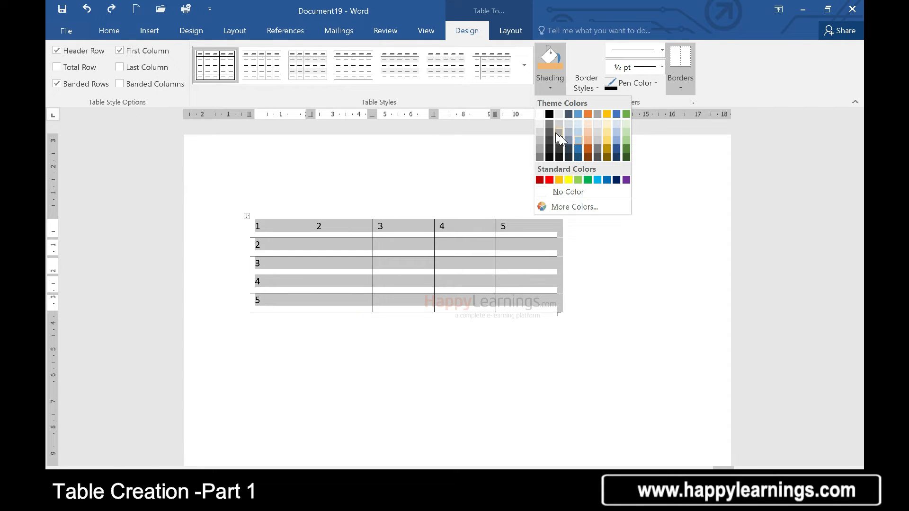
left_click(608, 141)
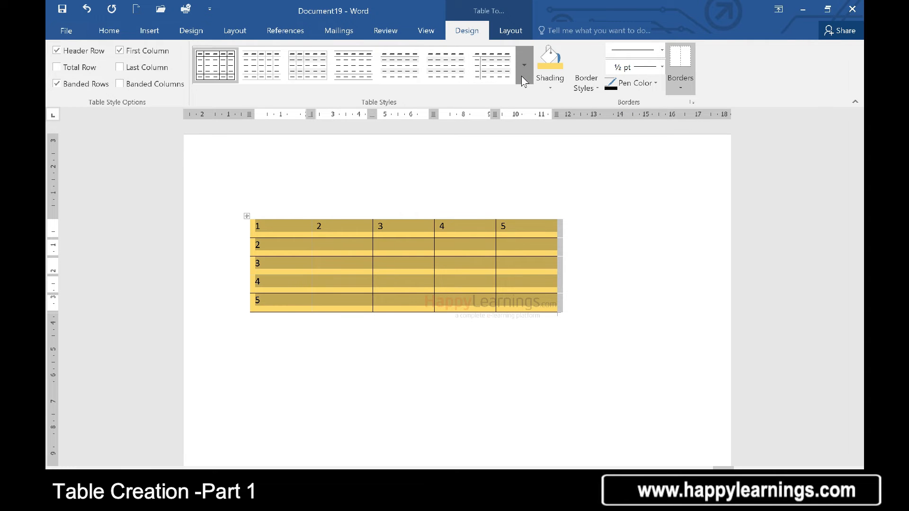
Apply the green grid table style with a solid header row and banded rows to the table.
left_click(524, 80)
left_click(495, 232)
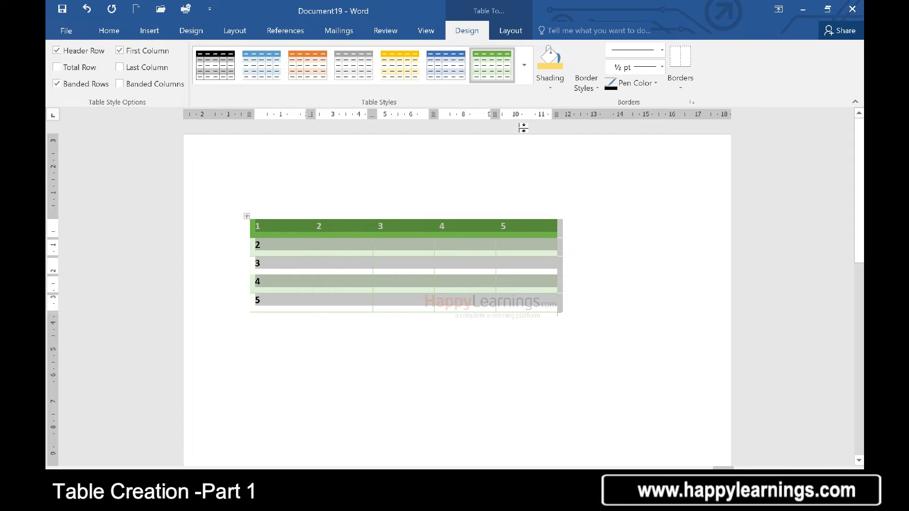
left_click(525, 80)
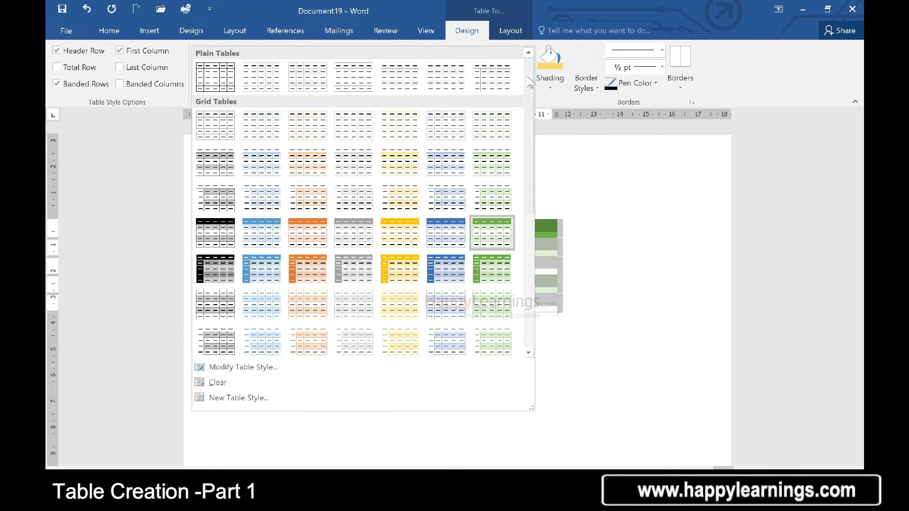
left_click(616, 206)
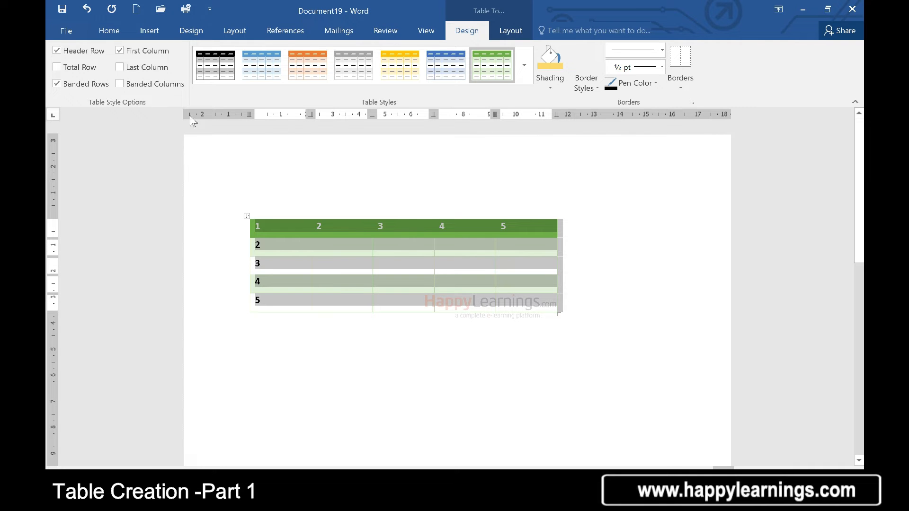
Apply the blue grid table style with a solid dark header row and first column, and deselect the table.
left_click(524, 79)
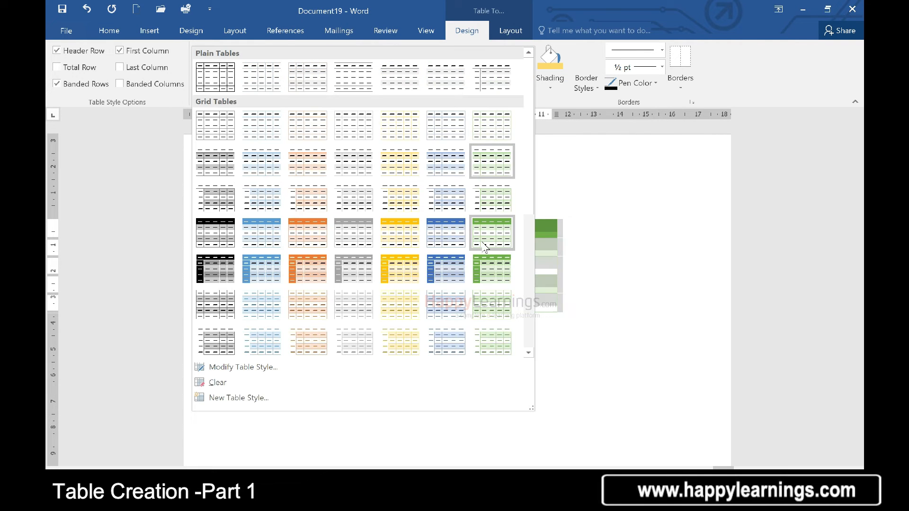
left_click(446, 278)
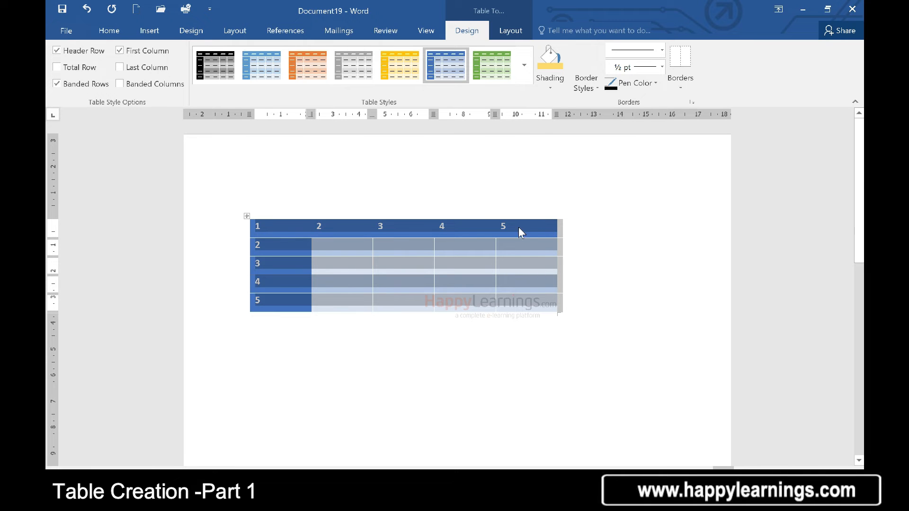
left_click(339, 255)
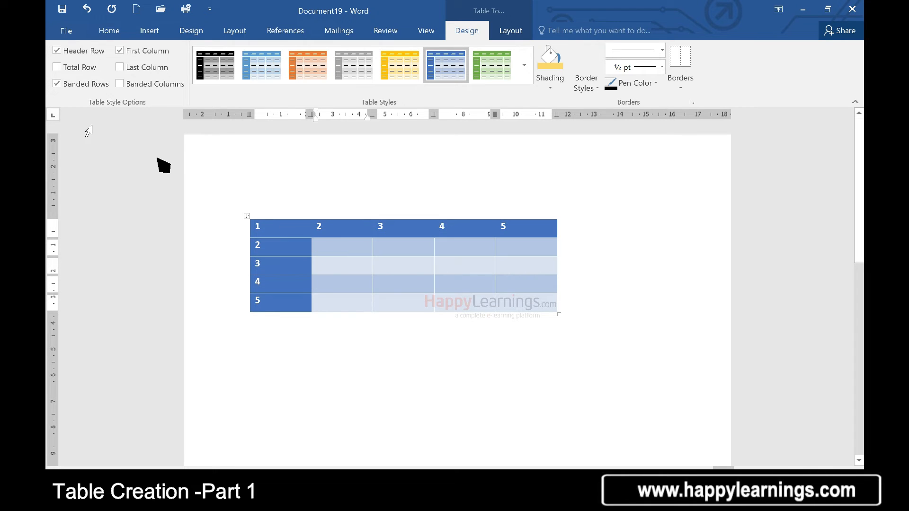
Turn off the Header Row and First Column style options for the table.
left_click(60, 53)
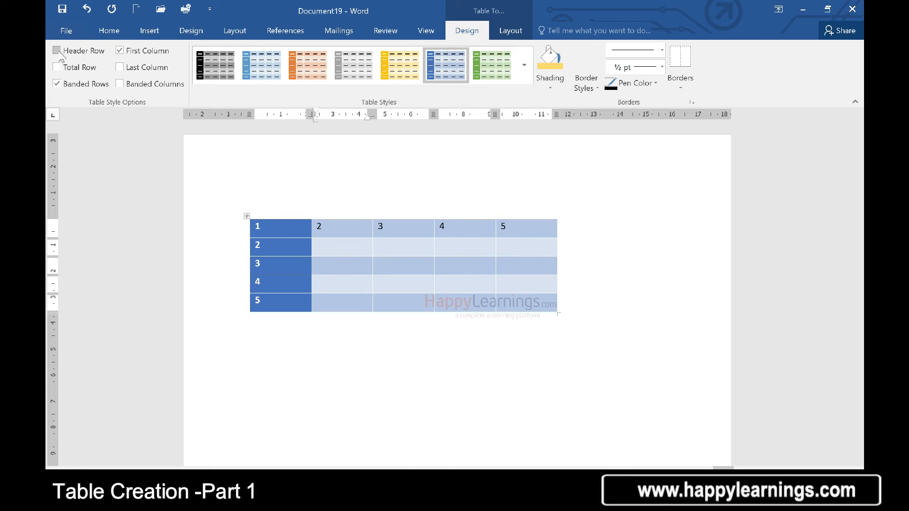
left_click(57, 51)
left_click(58, 50)
left_click(57, 51)
left_click(57, 51)
left_click(120, 51)
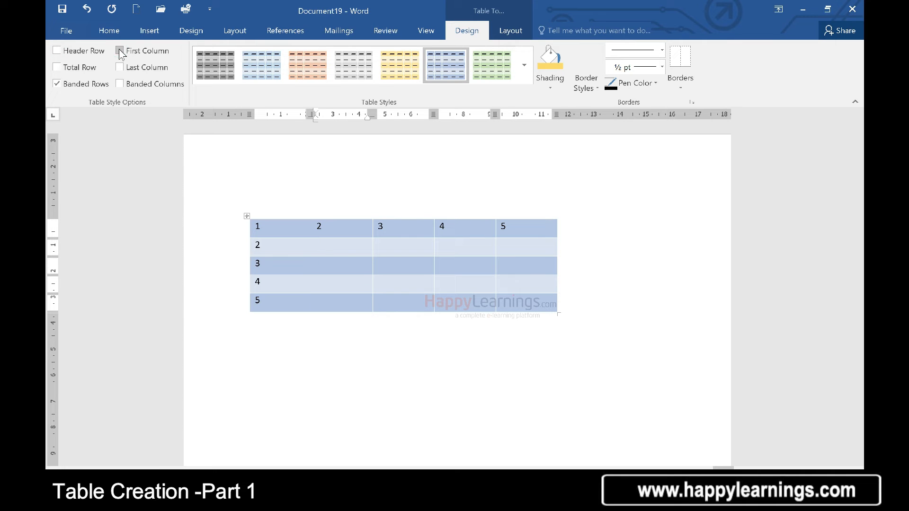
left_click(57, 51)
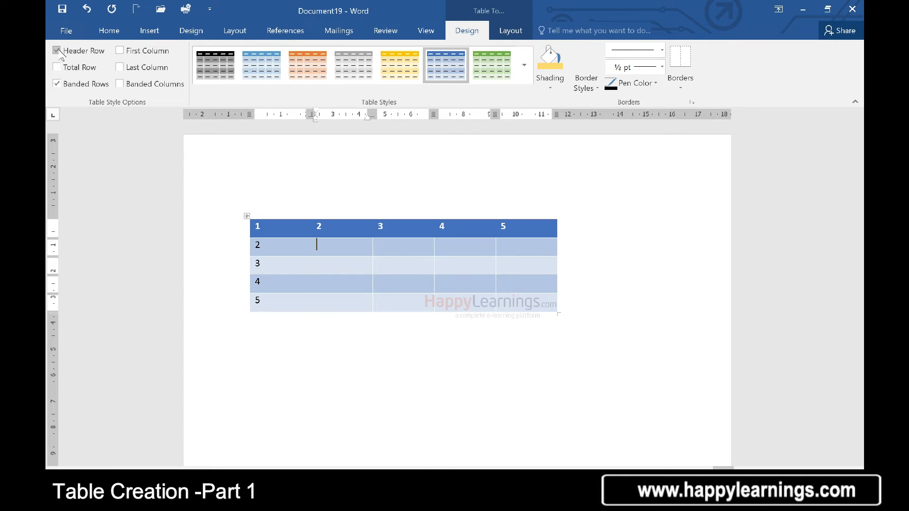
left_click(57, 51)
left_click(121, 53)
left_click(121, 52)
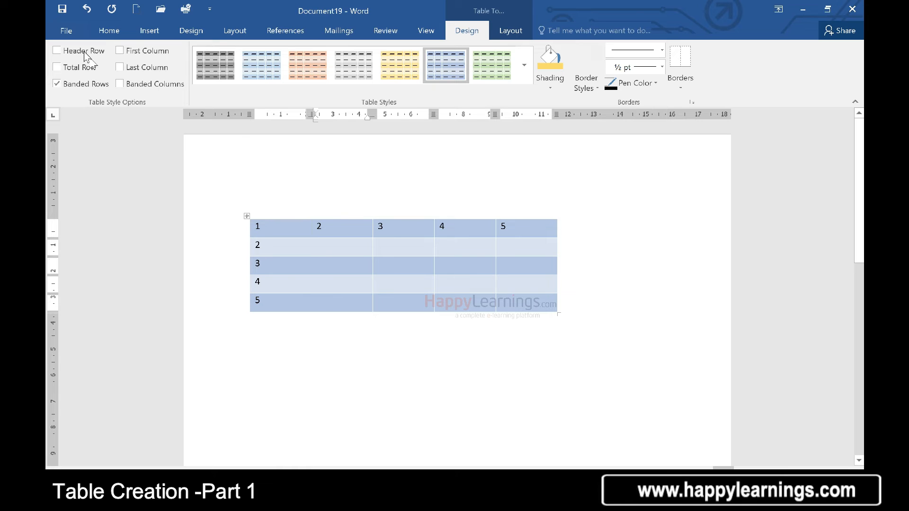
Try the table without Banded Rows and with Banded Columns, restoring each option after the trial.
left_click(57, 85)
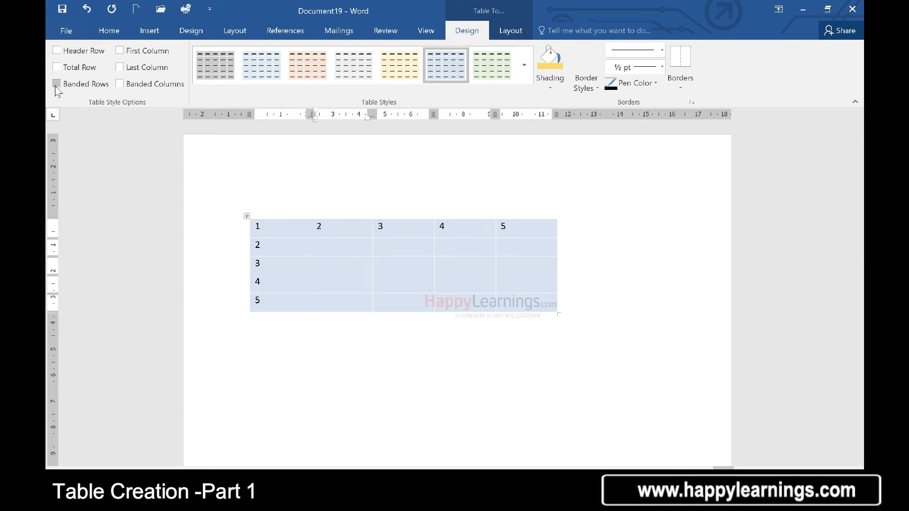
left_click(56, 85)
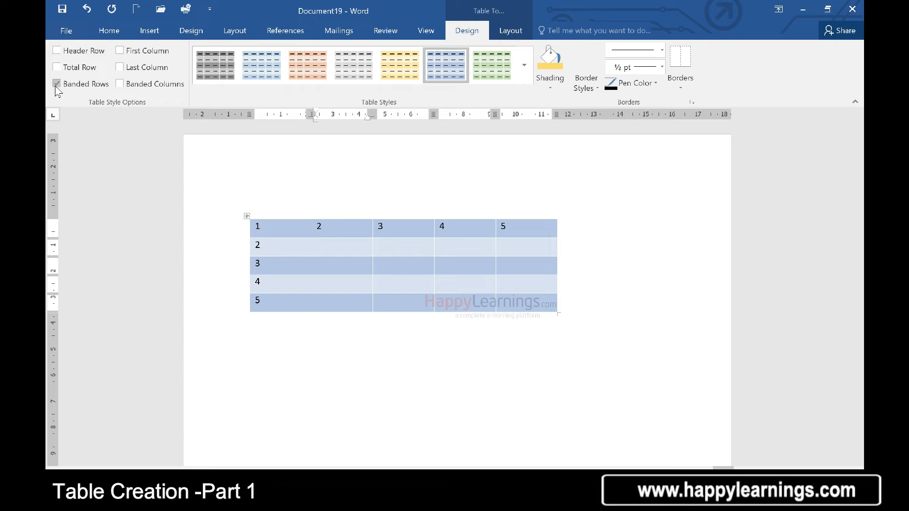
left_click(120, 85)
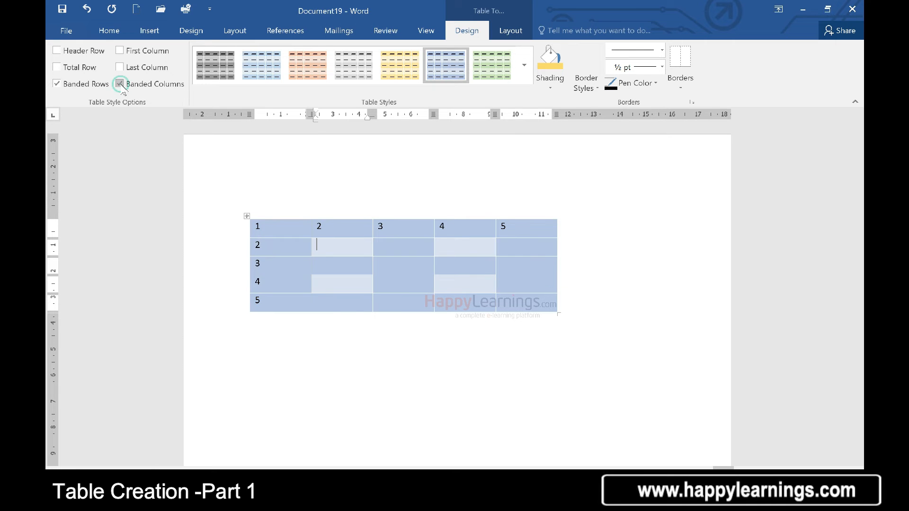
left_click(121, 85)
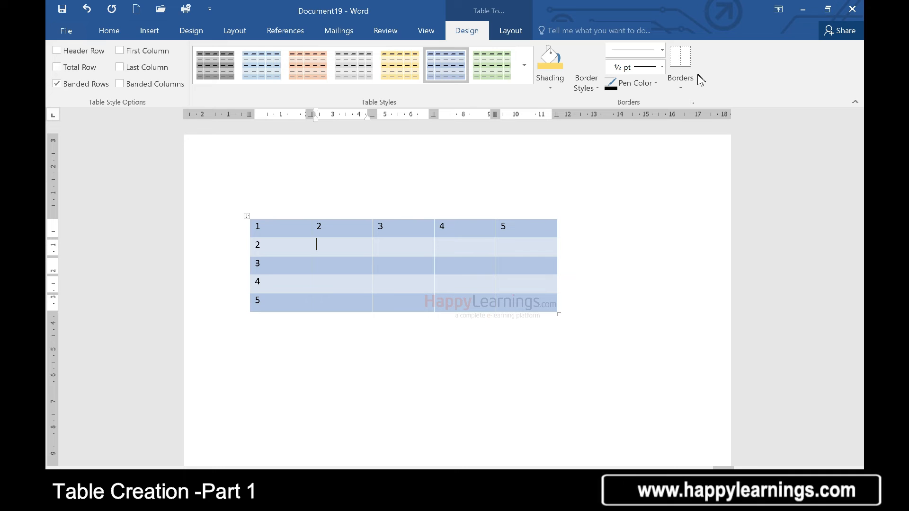
Apply All Borders to the second cell of the second row, and to the entire table.
left_click(686, 93)
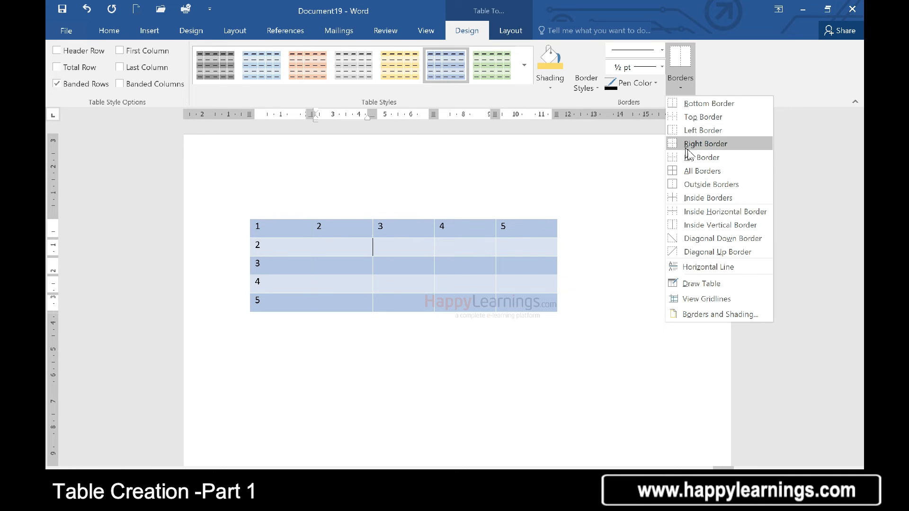
left_click(702, 170)
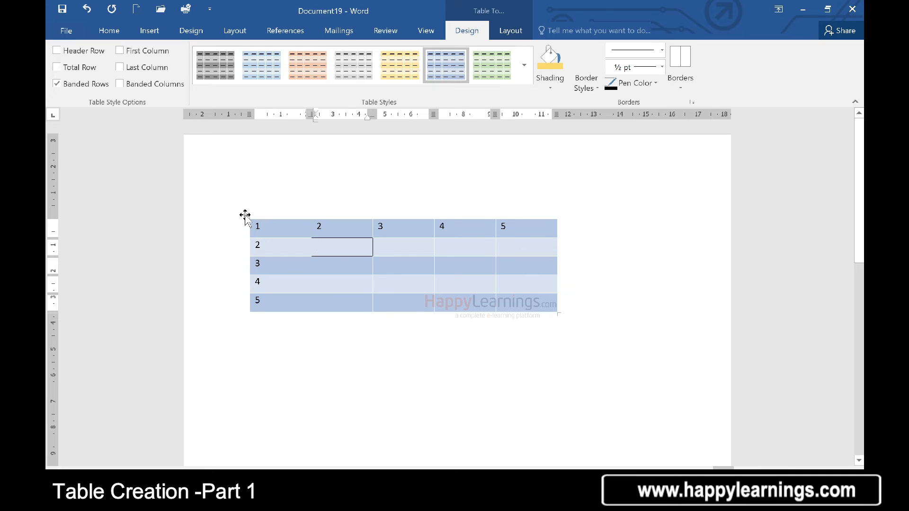
left_click(244, 215)
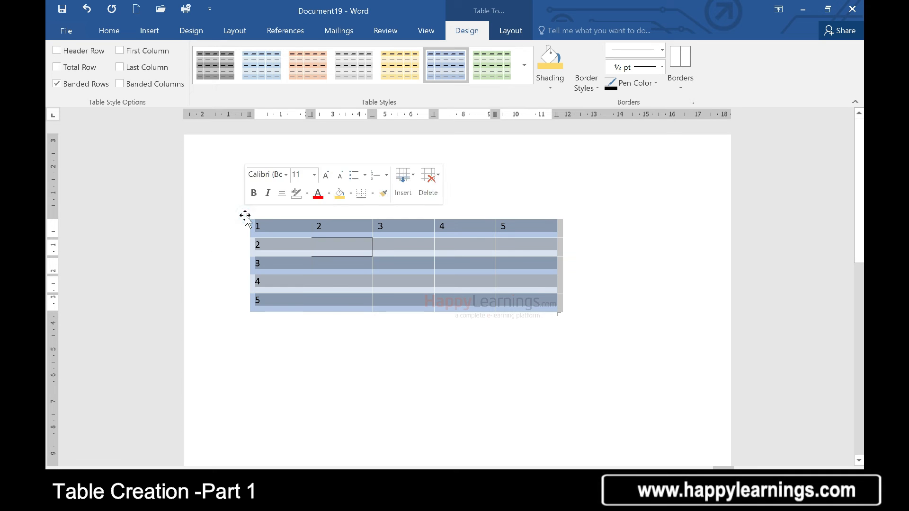
left_click(685, 89)
left_click(698, 171)
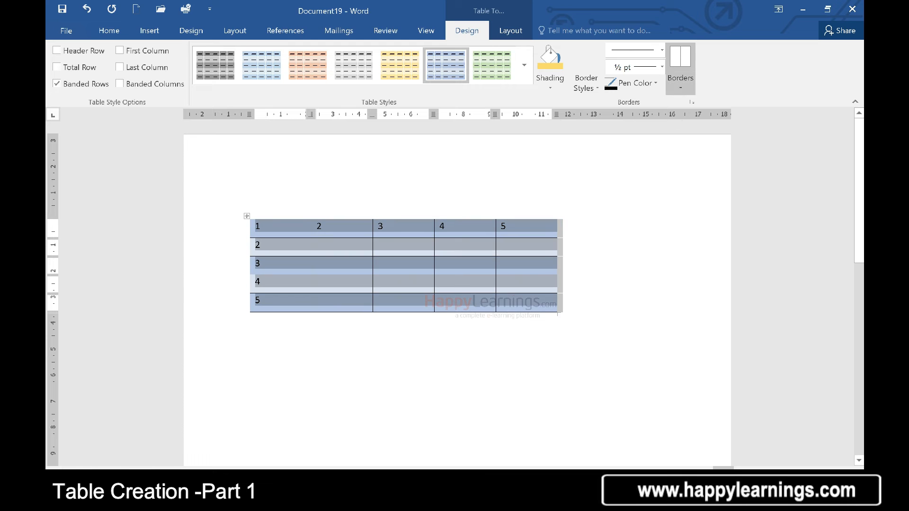
Set all borders of the table to a heavy 3 pt thick-and-thin line style through Borders and Shading.
left_click(675, 90)
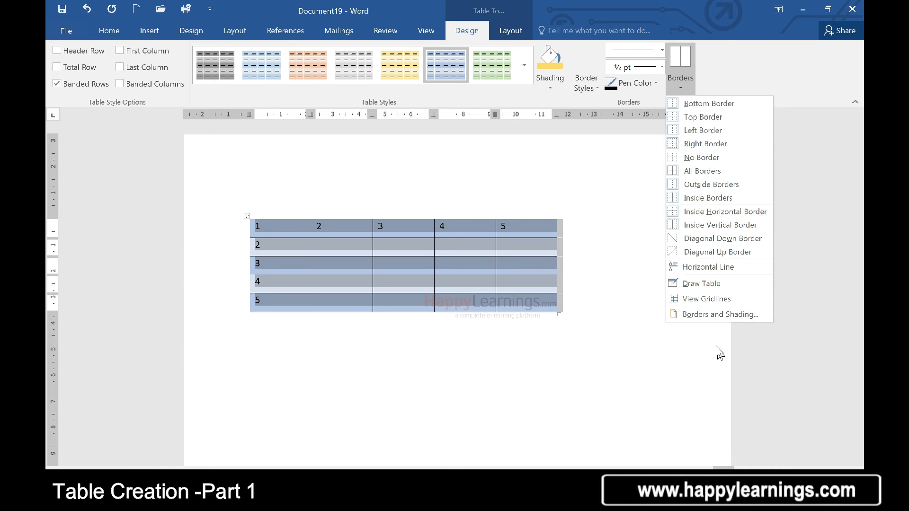
left_click(715, 315)
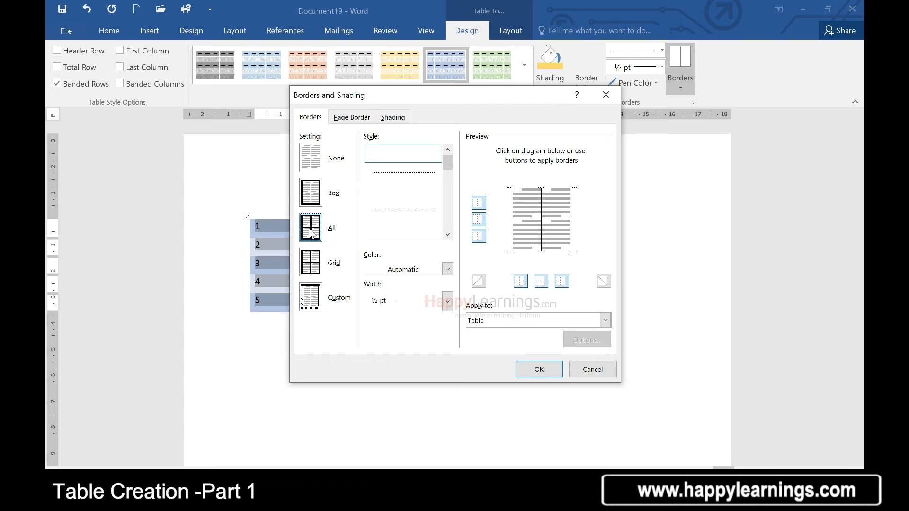
left_click(447, 234)
left_click(447, 234)
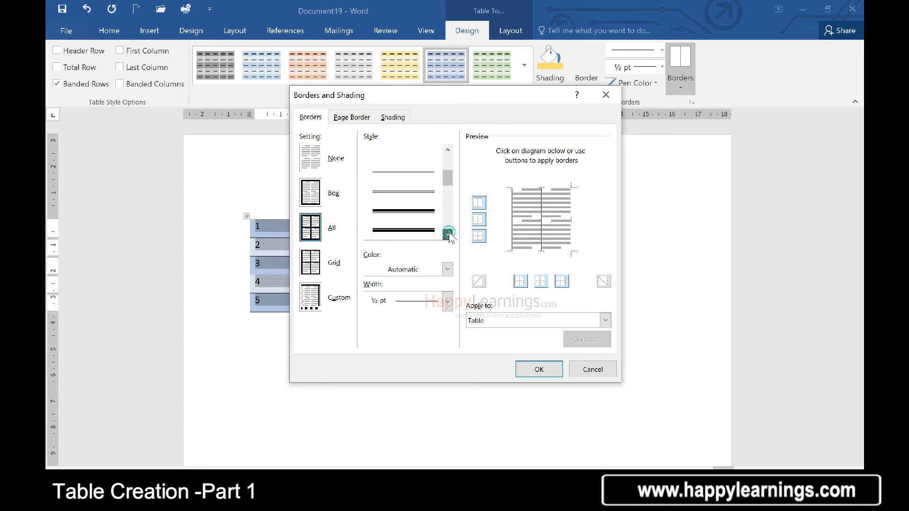
left_click(424, 216)
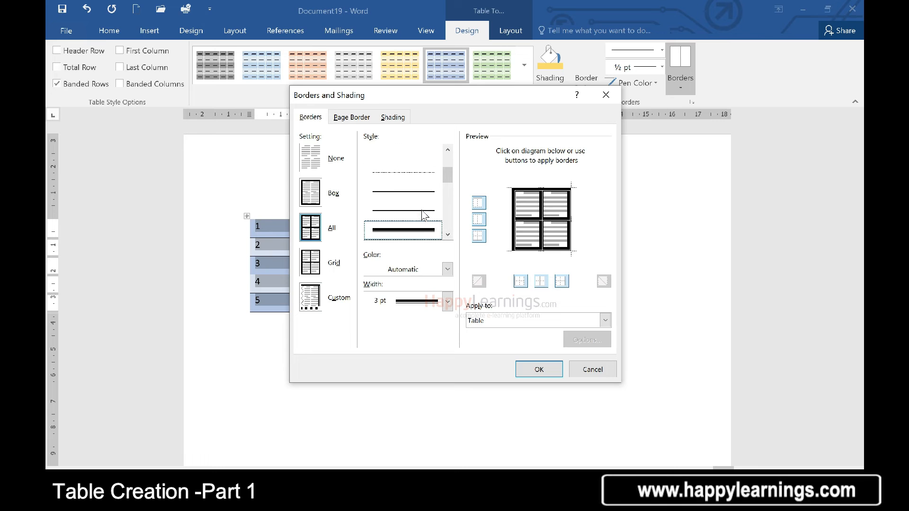
left_click(535, 369)
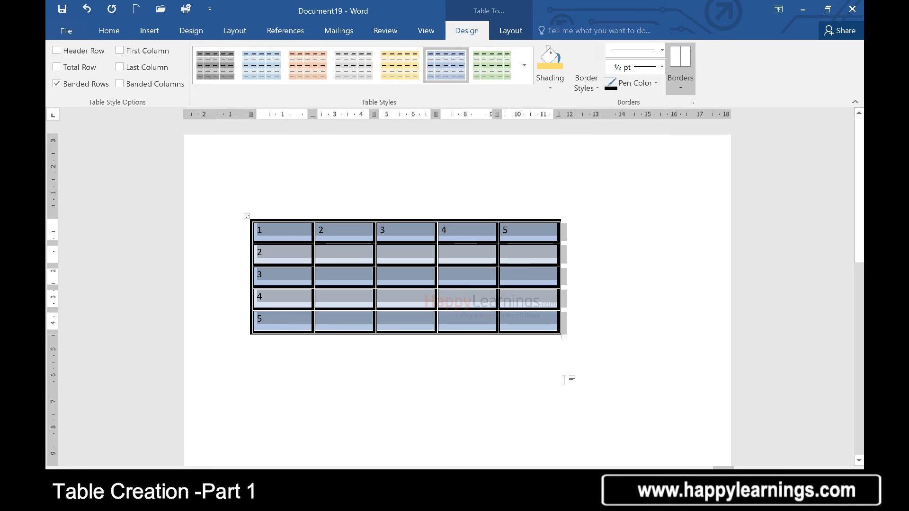
For the whole table, choose the first single ½ pt line style in Borders and Shading, using the All setting.
left_click(615, 334)
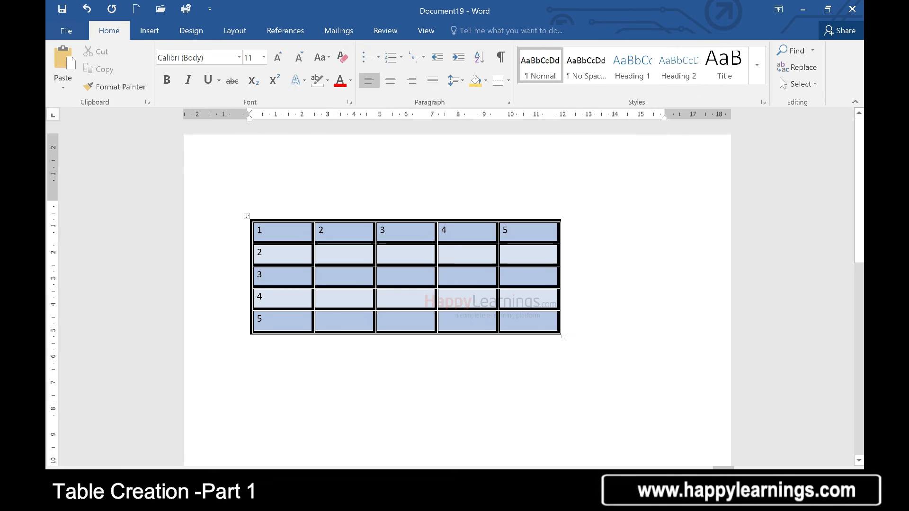
left_click(344, 254)
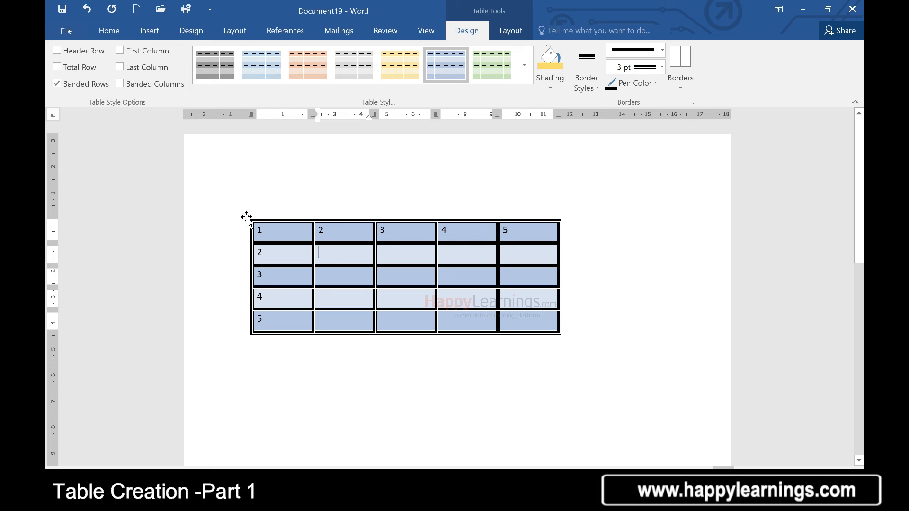
left_click(247, 215)
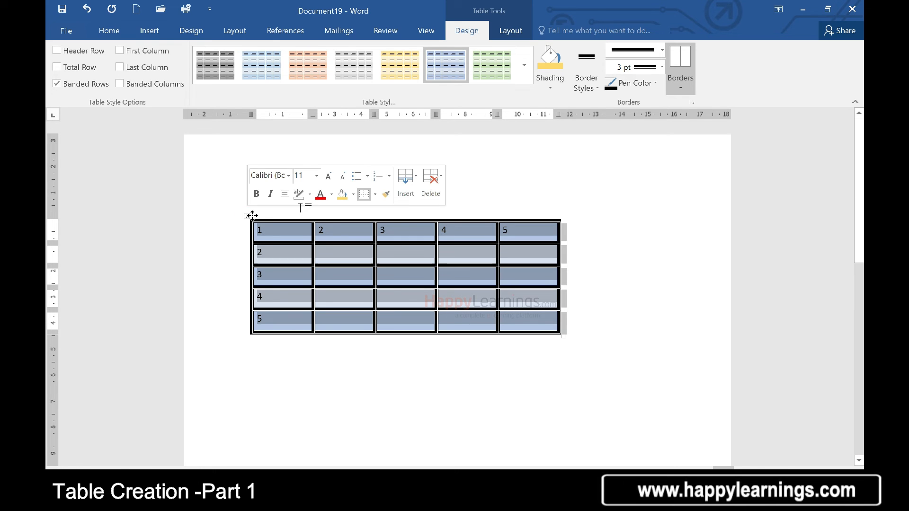
left_click(681, 88)
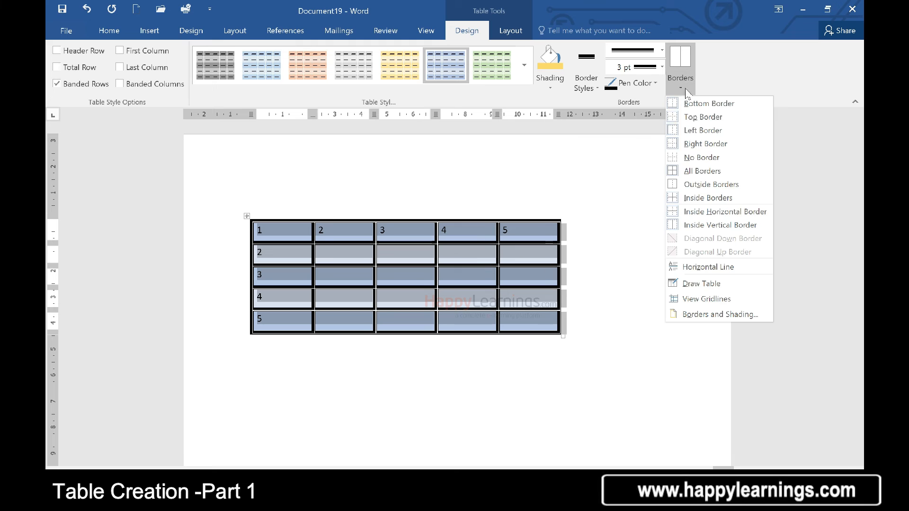
left_click(709, 315)
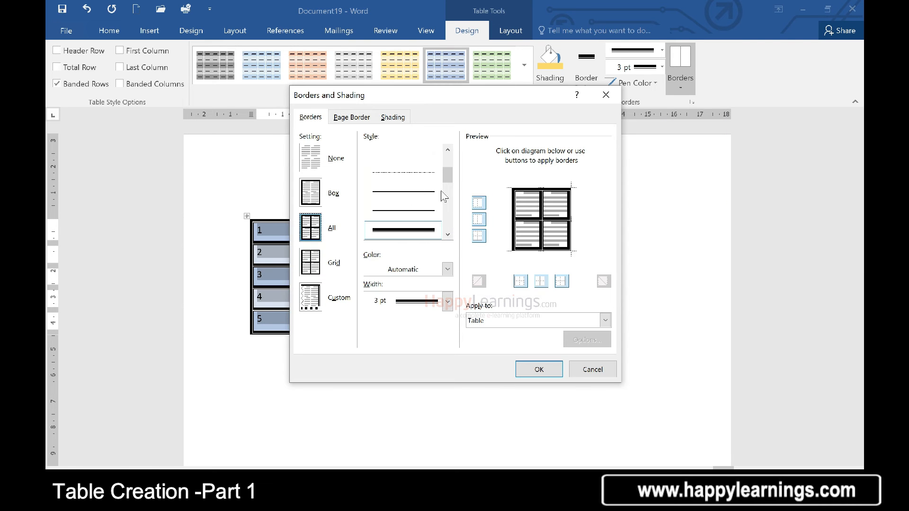
left_click_drag(449, 173, 447, 156)
left_click(418, 154)
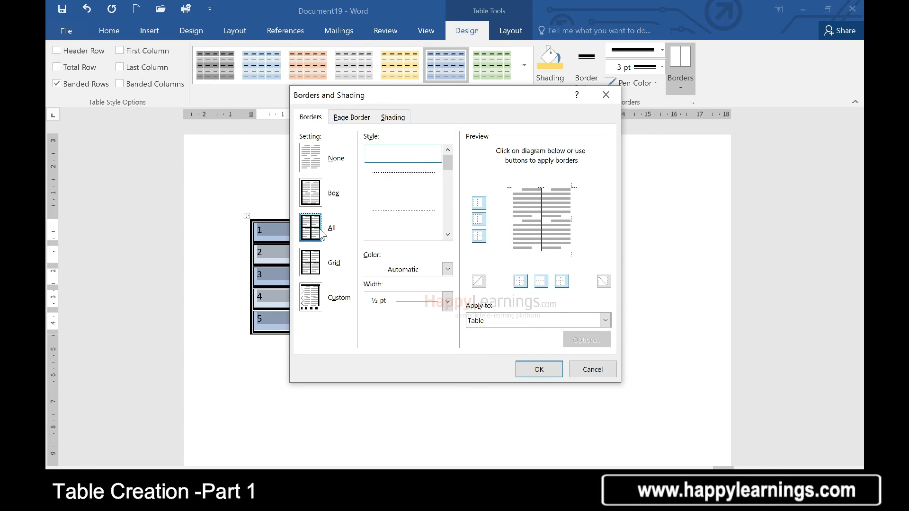
left_click(311, 202)
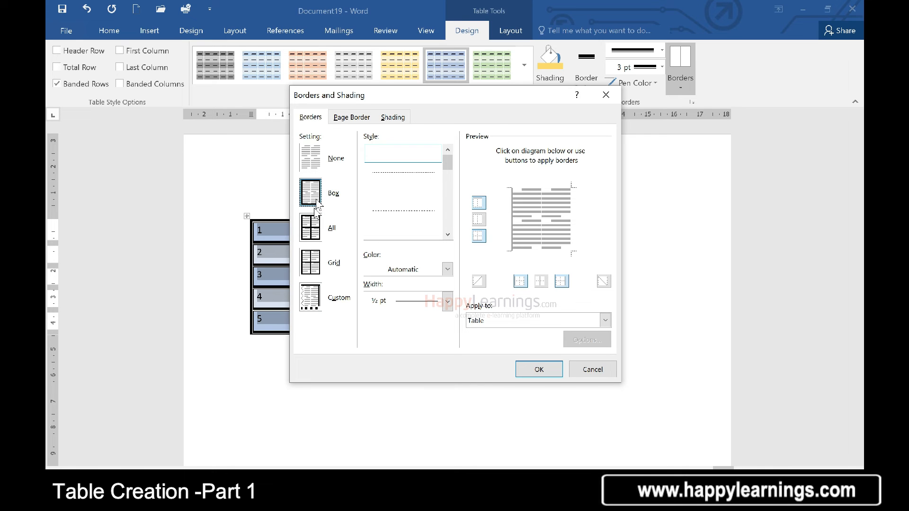
left_click(311, 235)
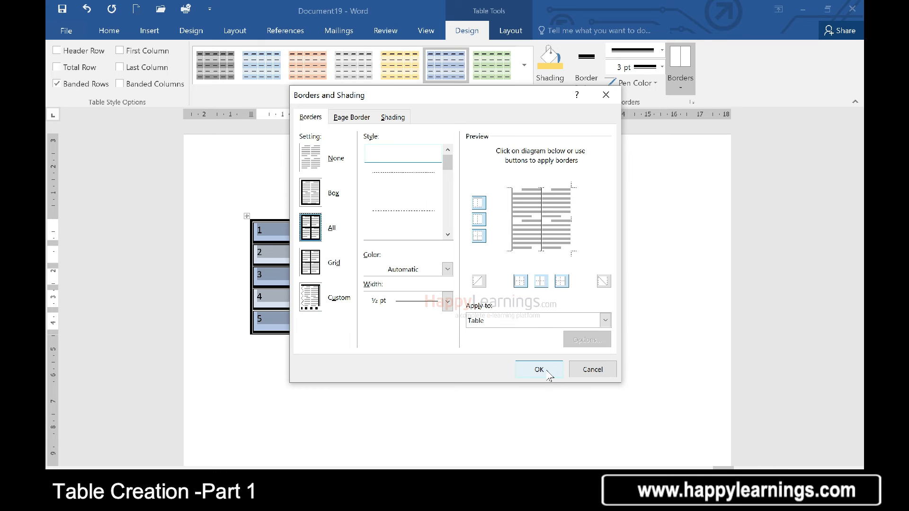
Set the border color to standard Red and apply the border settings to the table.
left_click(447, 269)
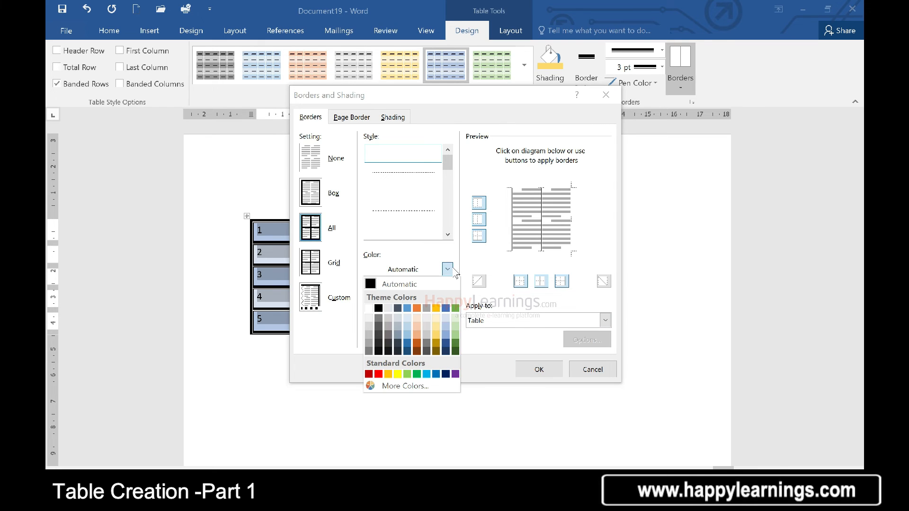
left_click(378, 374)
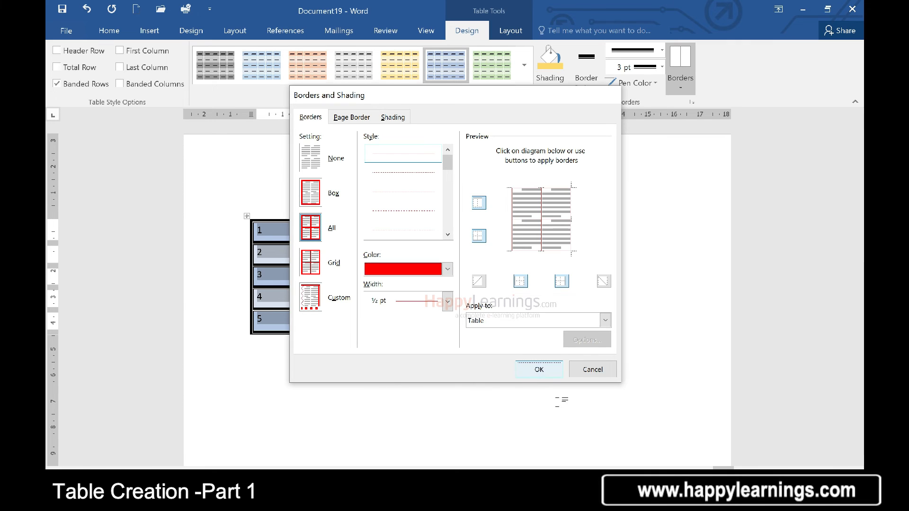
left_click(538, 371)
left_click(587, 363)
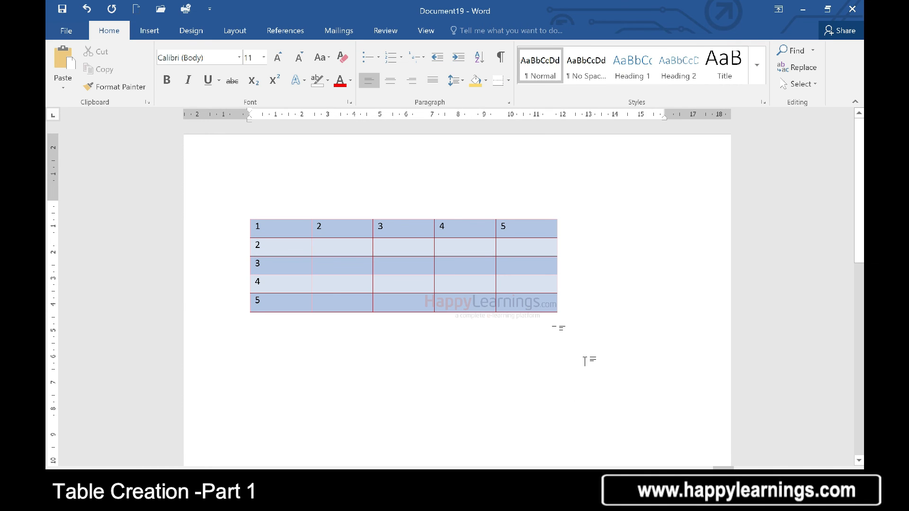
Widen the whole table until its right edge reaches about 15 on the horizontal ruler.
left_click(483, 266)
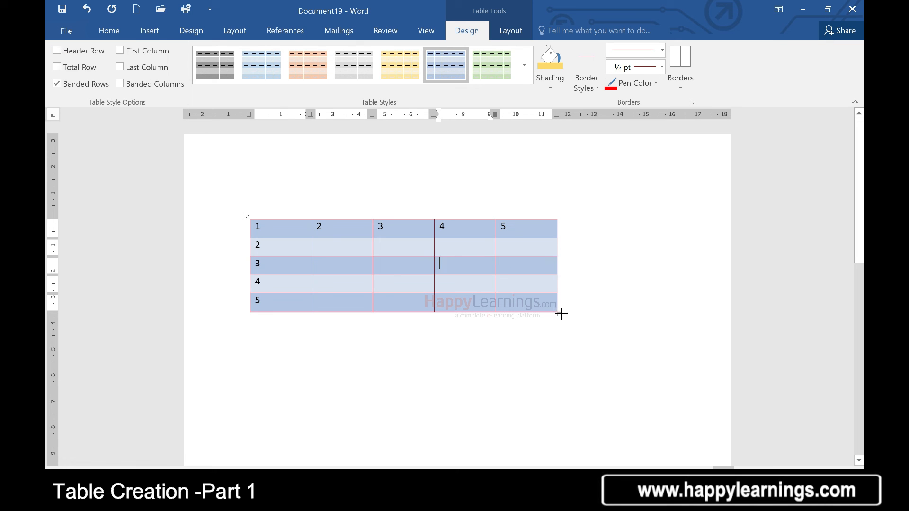
left_click_drag(560, 313, 647, 315)
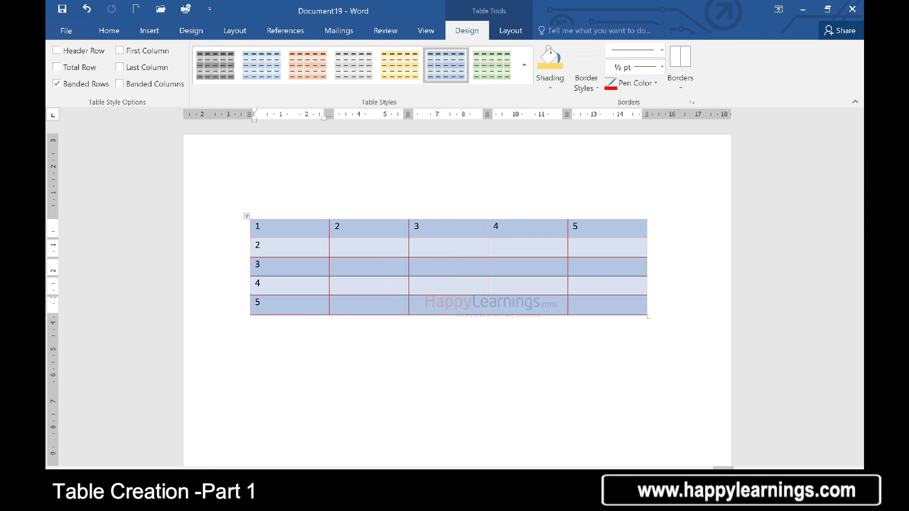
left_click(247, 215)
left_click(518, 268)
left_click(525, 78)
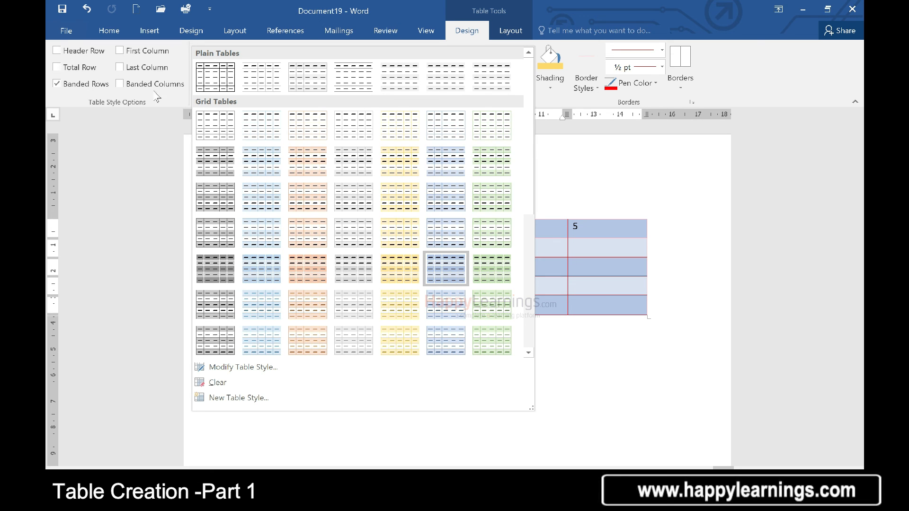
left_click(682, 94)
left_click(681, 94)
left_click(682, 94)
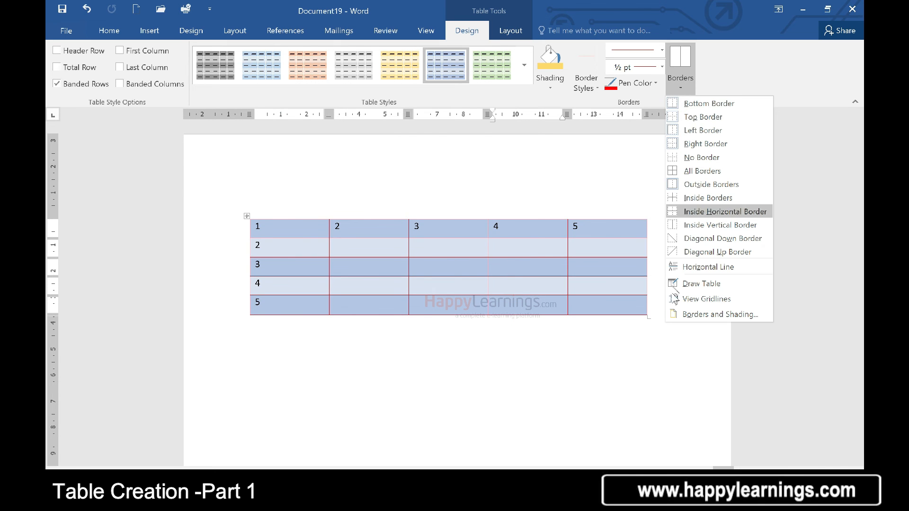